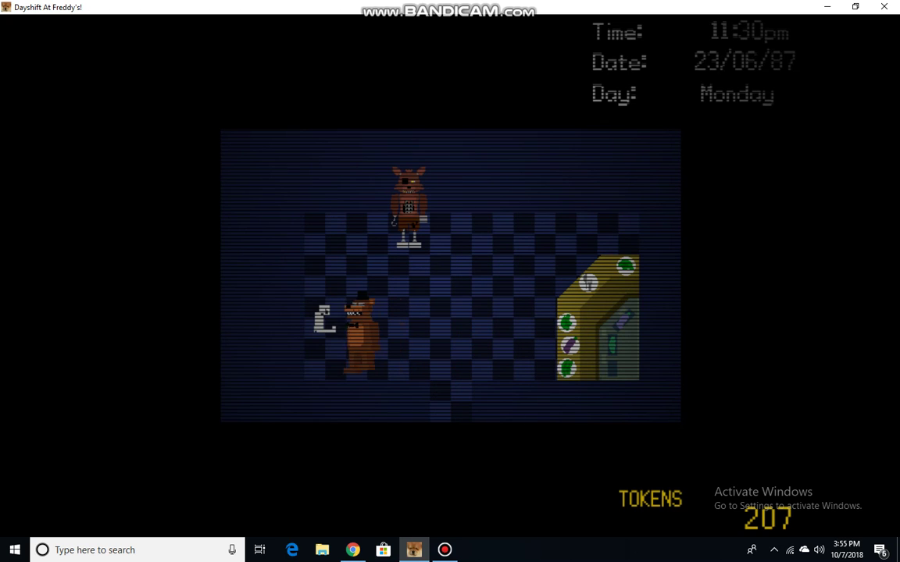
Step: Walk Freddy across the room to the fox animatronic standing at the back wall
key("Up")
key("Right")
key("Up")
key("Left")
key("Up")
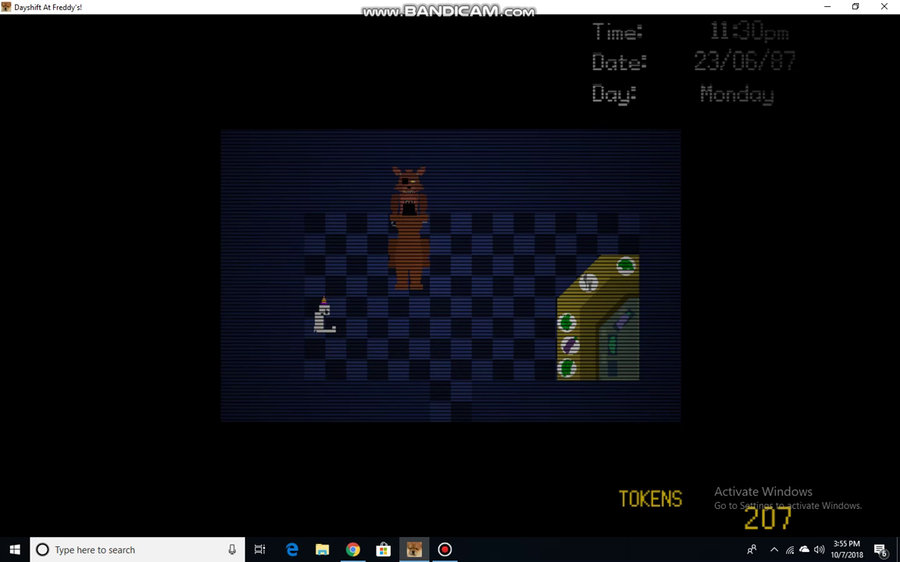
Step: Leave the room through the lower doorway and walk Freddy to the east exit of the adjoining room
key("Down")
key("Right")
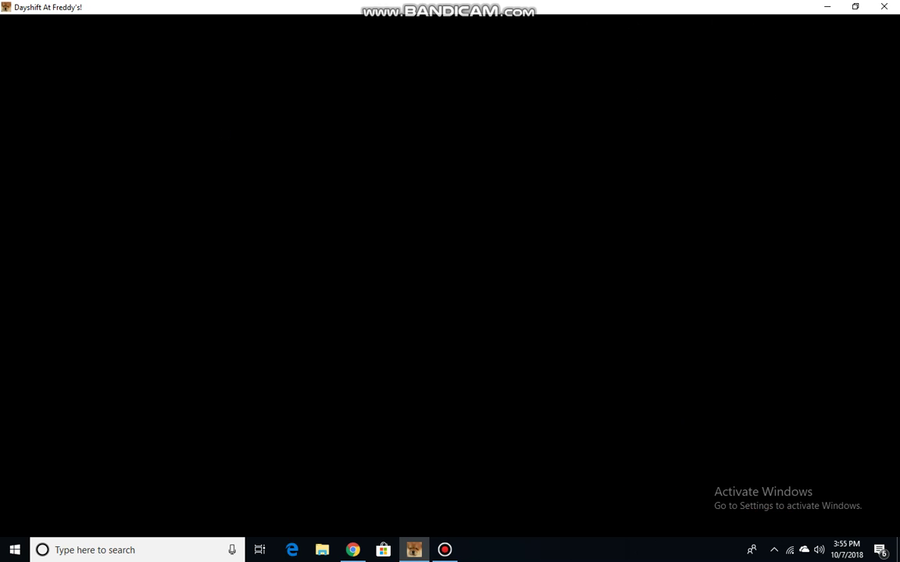
key("Down")
key("Right")
key("Up")
key("Right")
key("Right")
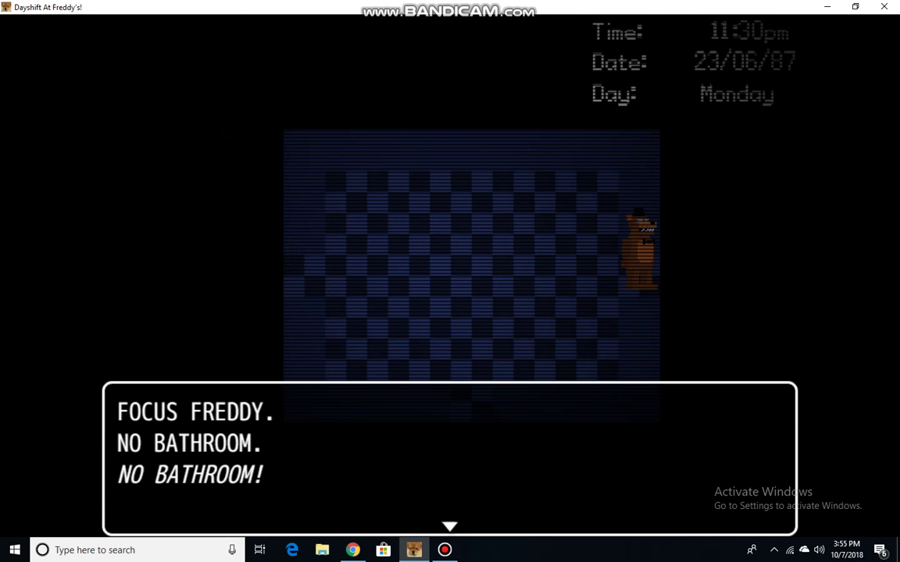
Step: Dismiss the bathroom message and try the room's east exit once more
key("Return")
key("Left")
key("Right")
key("Right")
key("Return")
Step: Take Freddy through the south doorway into the next room and attend to the child in the corner
key("Left")
key("Down")
key("Down")
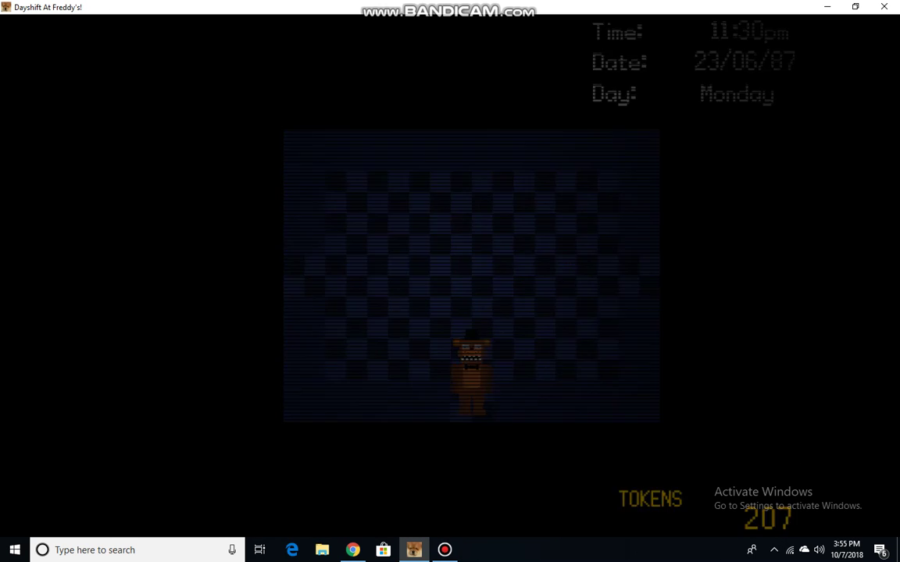
key("Left")
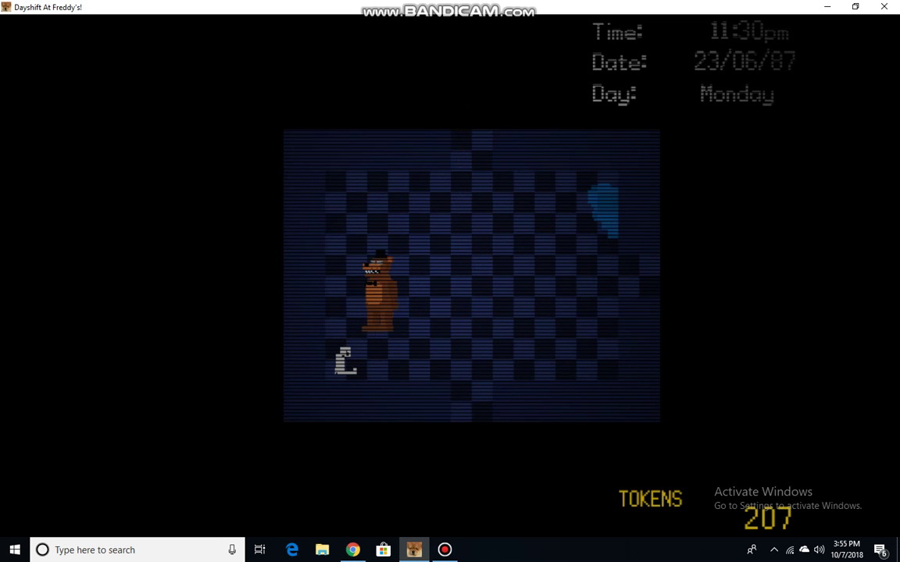
key("Return")
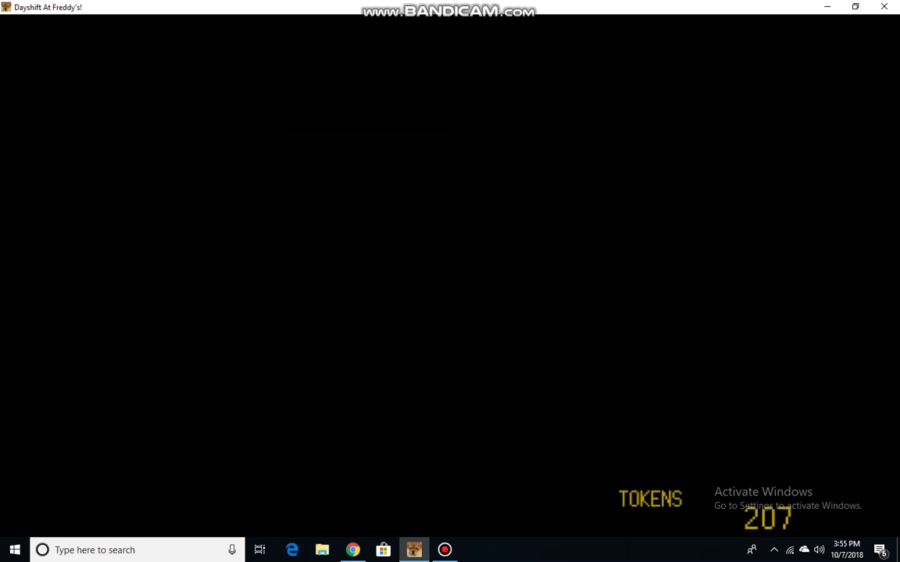
Step: Check the elapsed recording time in Bandicam and return to the game
mouse_move(444, 549)
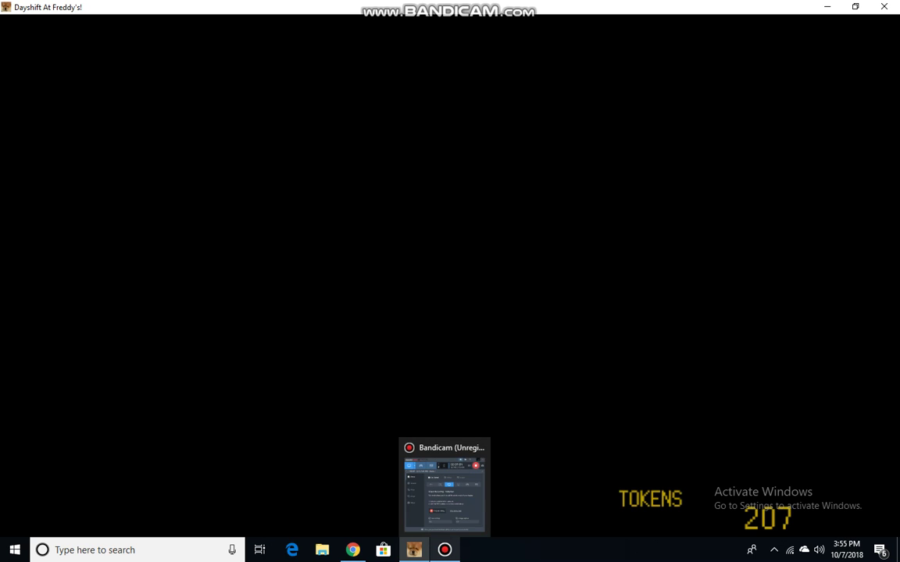
left_click(443, 484)
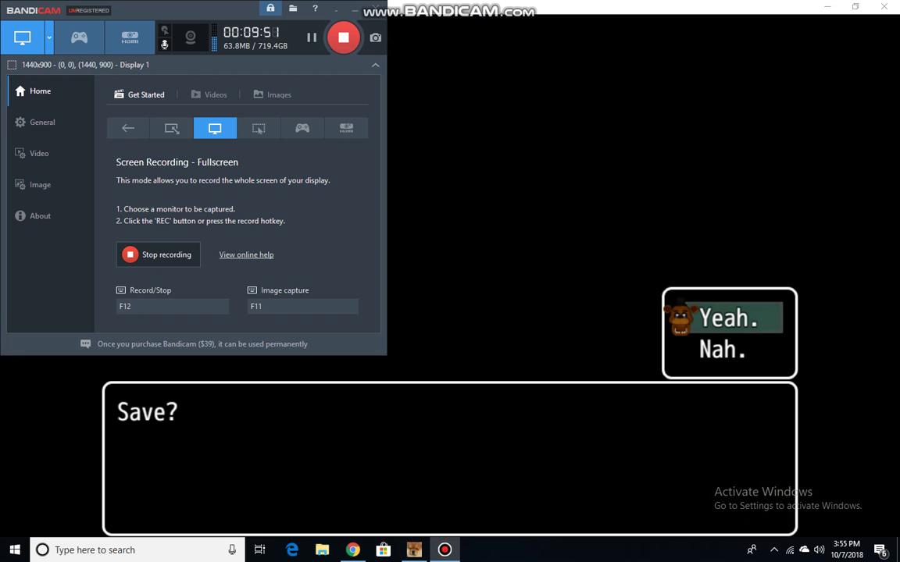
left_click(355, 10)
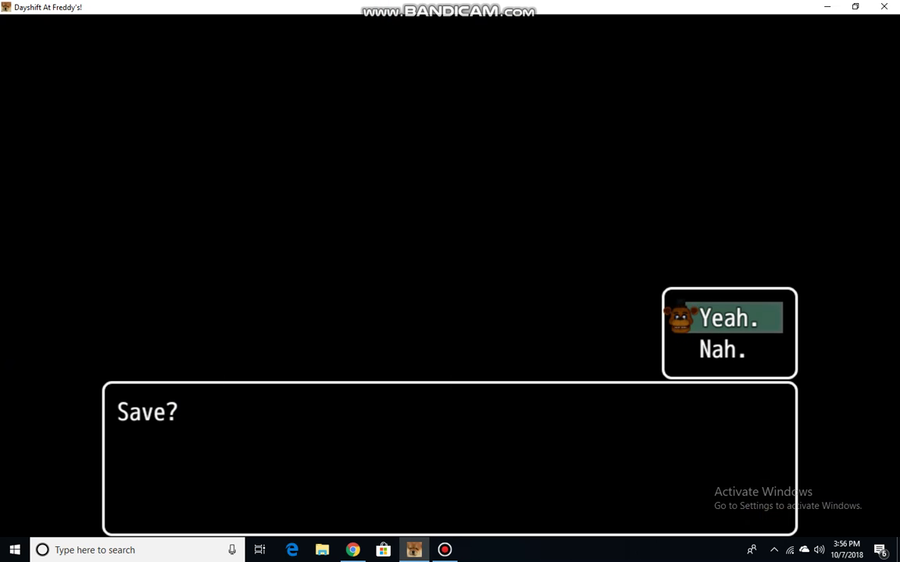
Step: Accept the save offer and save the game to File 2
key("Return")
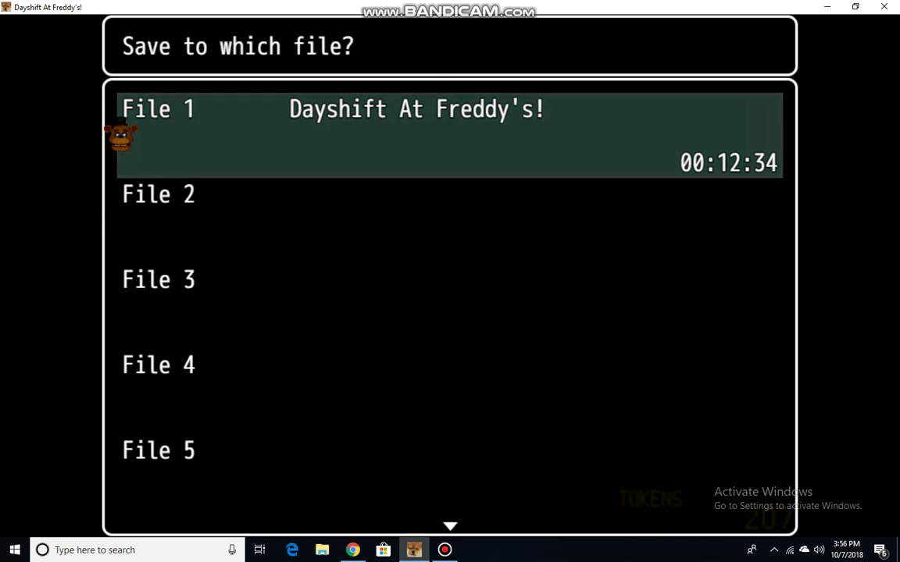
key("Down")
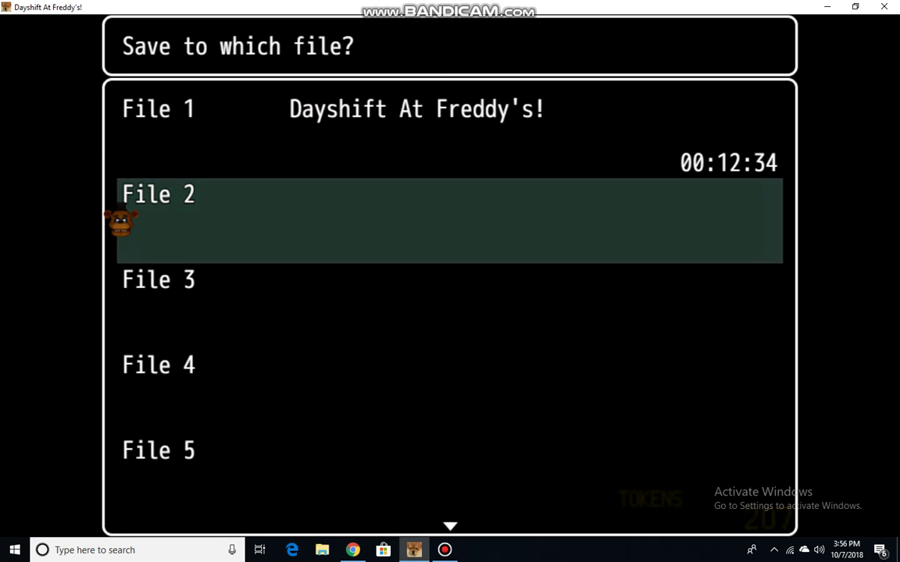
key("Return")
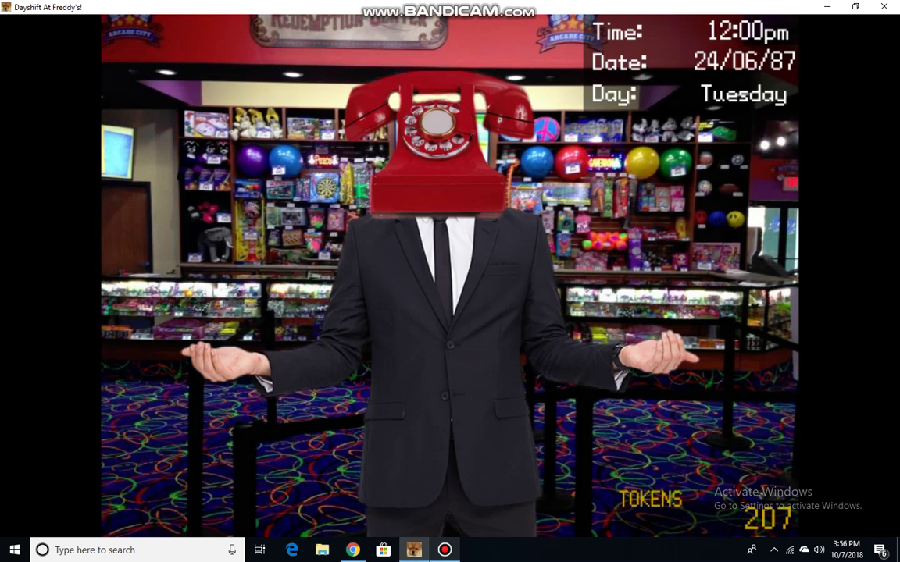
Step: Switch to Bandicam, accept its recording-stopped notice and close the registration window
mouse_move(445, 549)
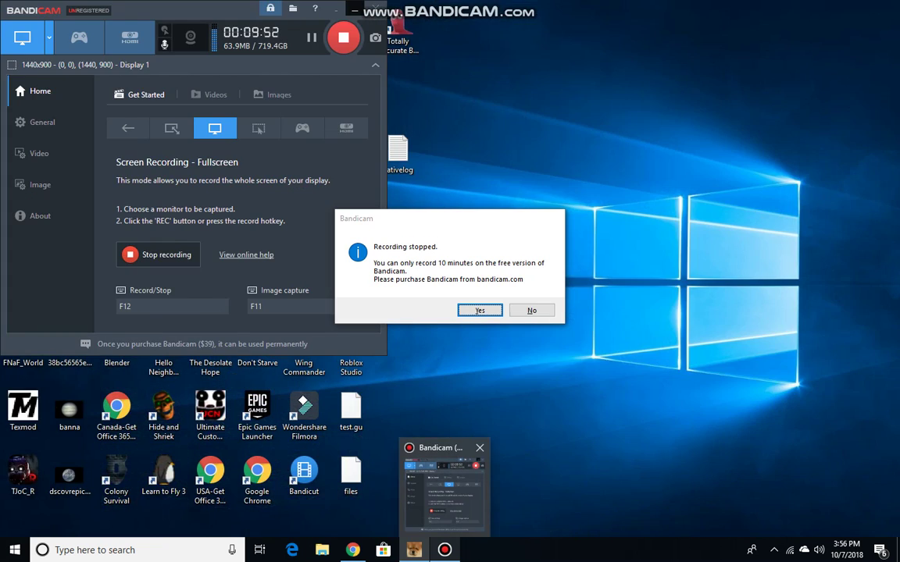
left_click(443, 492)
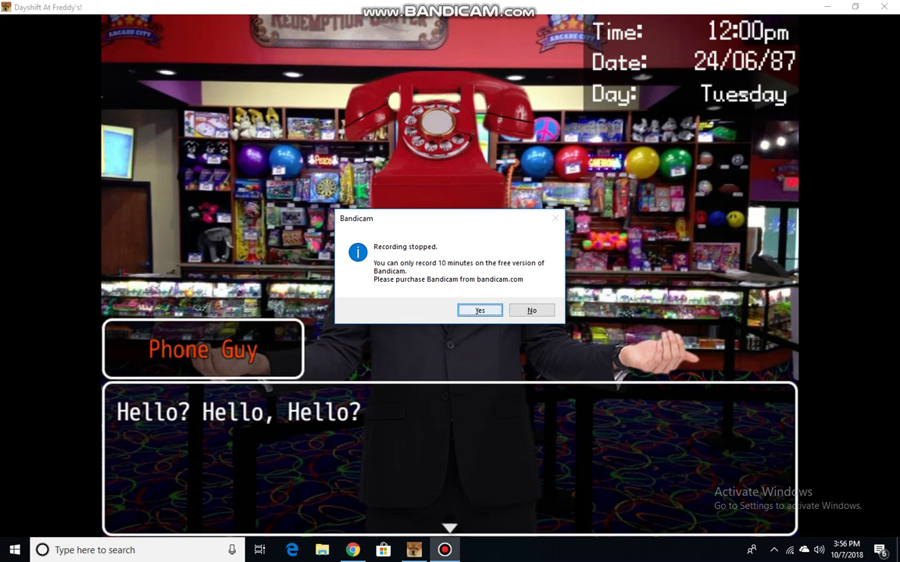
key("Return")
left_click(570, 152)
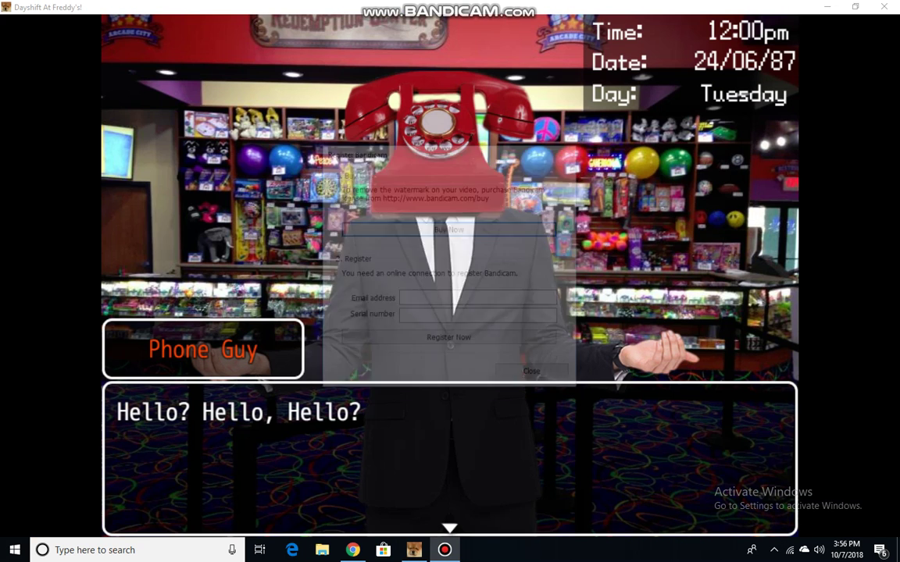
Step: Close the Dayshift At Freddy's! game window
mouse_move(444, 550)
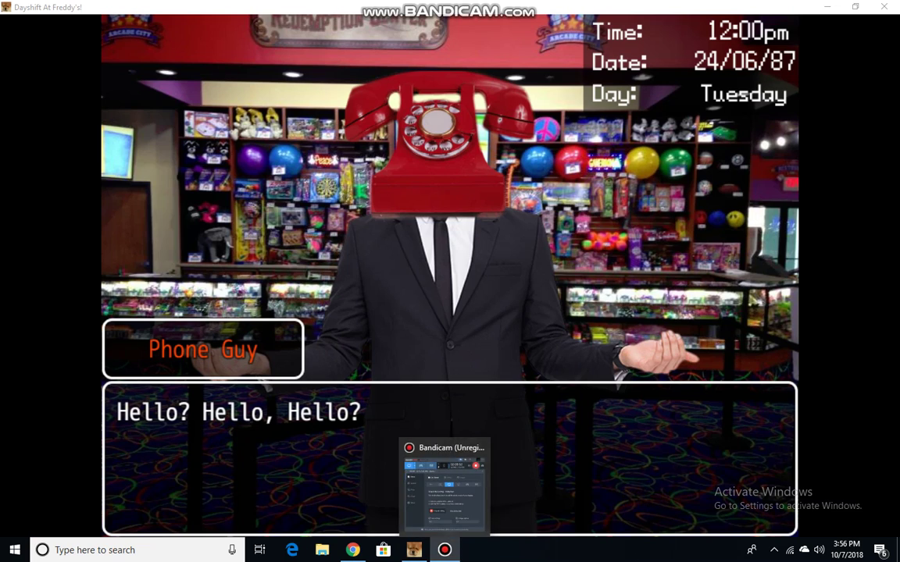
left_click(444, 550)
mouse_move(414, 550)
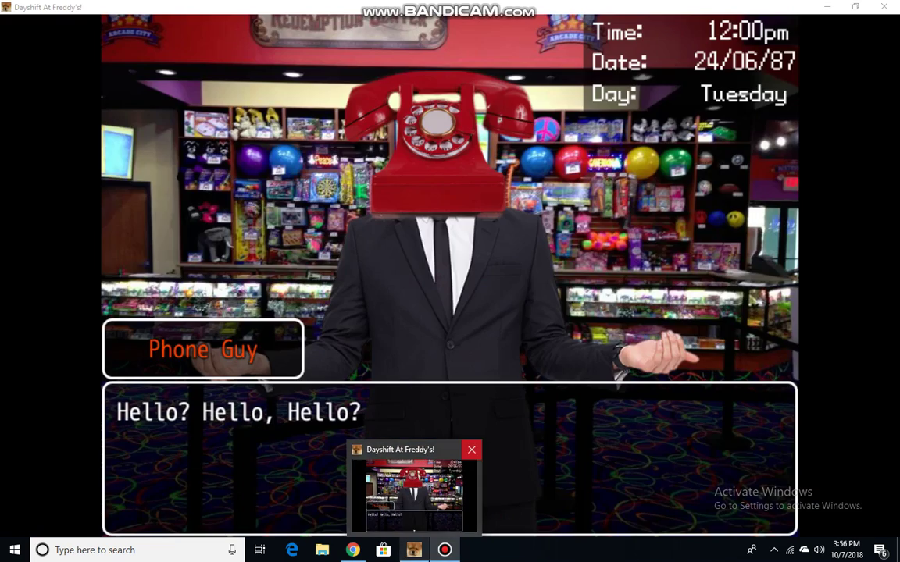
left_click(472, 450)
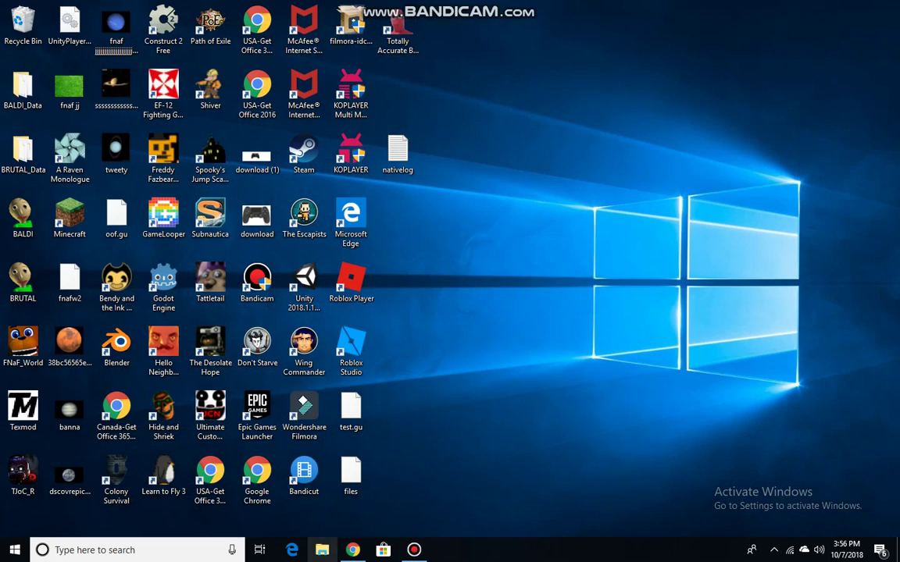
Step: Look through the Downloads folder in File Explorer and minimise its window
left_click(321, 550)
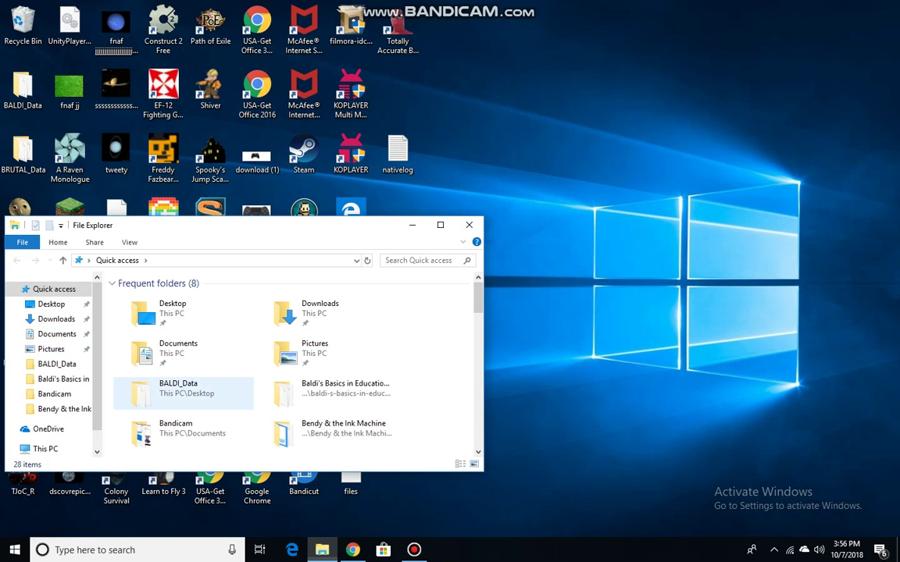
left_click(56, 319)
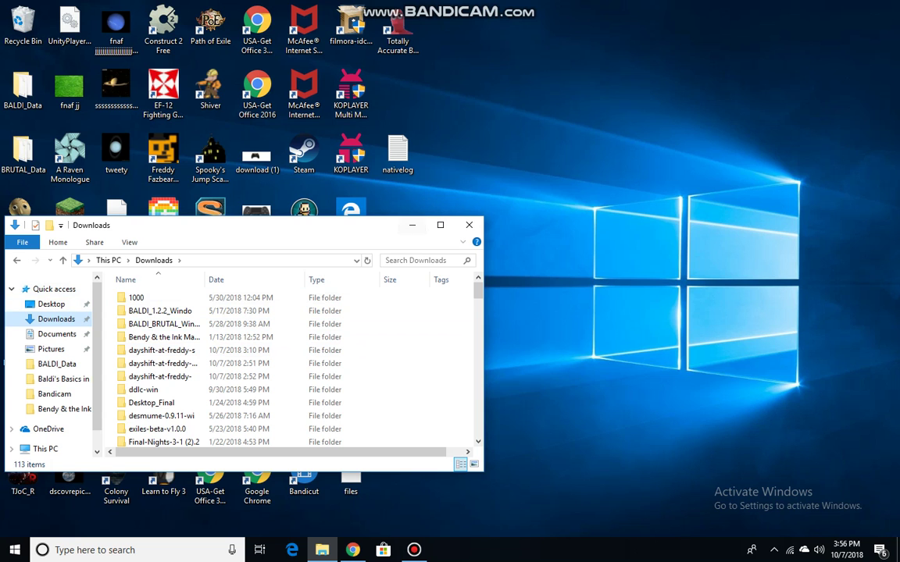
left_click(411, 224)
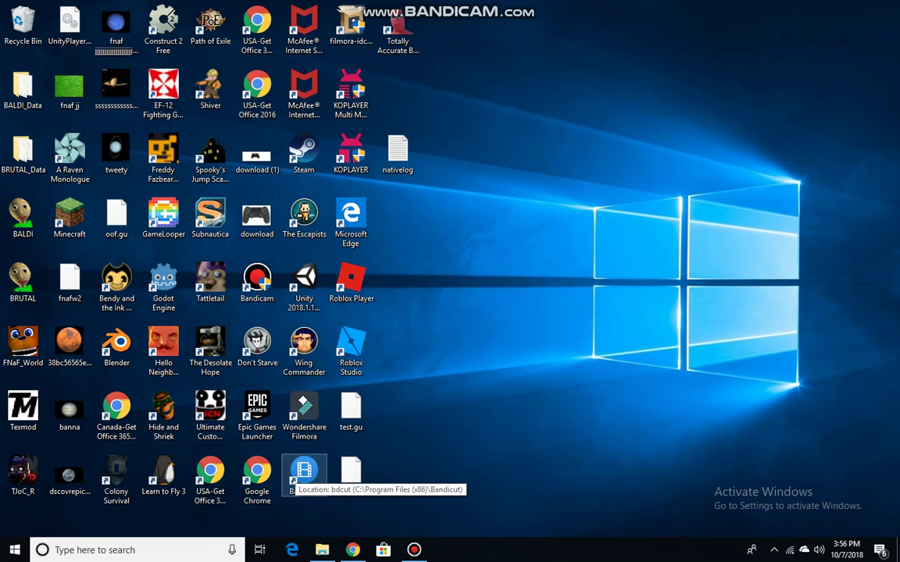
Step: Launch Bandicut, decline the available update and start joining multiple video files
key("Return")
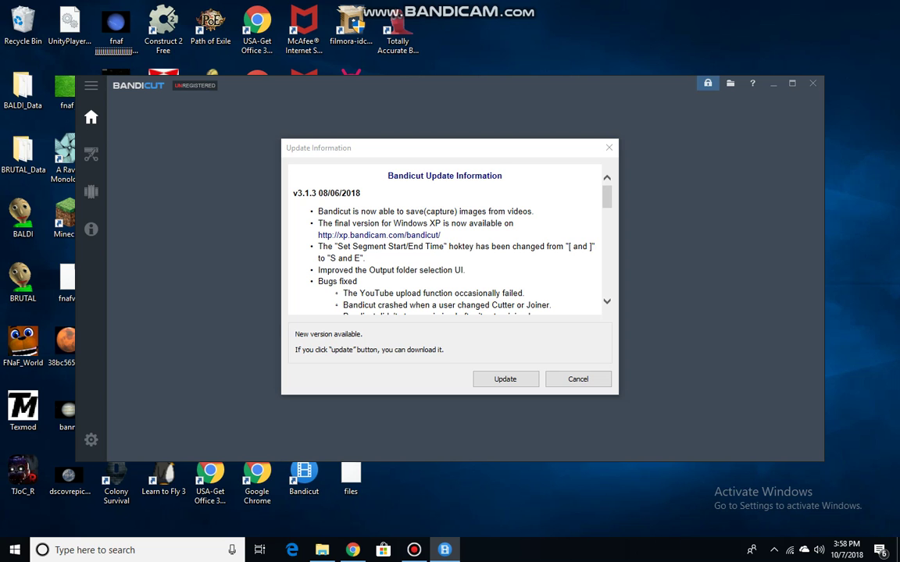
left_click(577, 378)
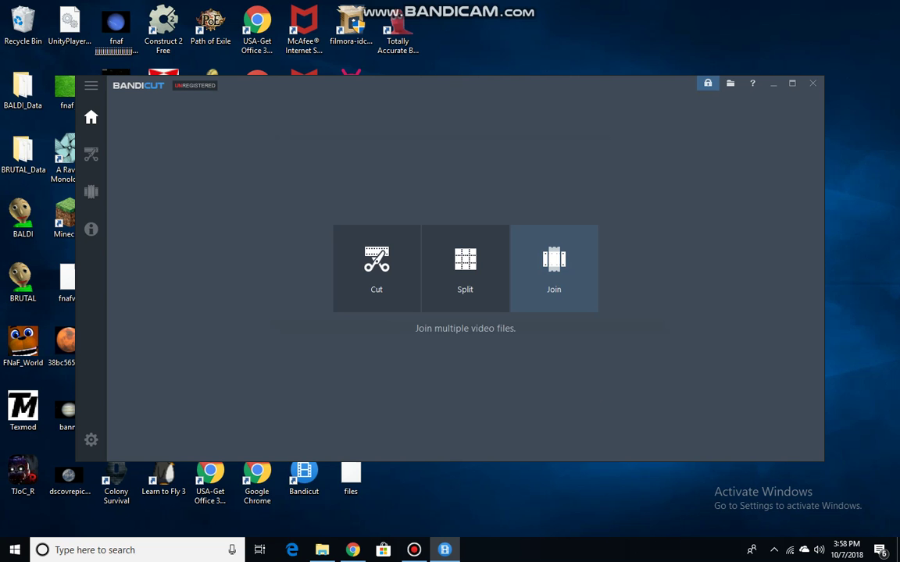
left_click(554, 266)
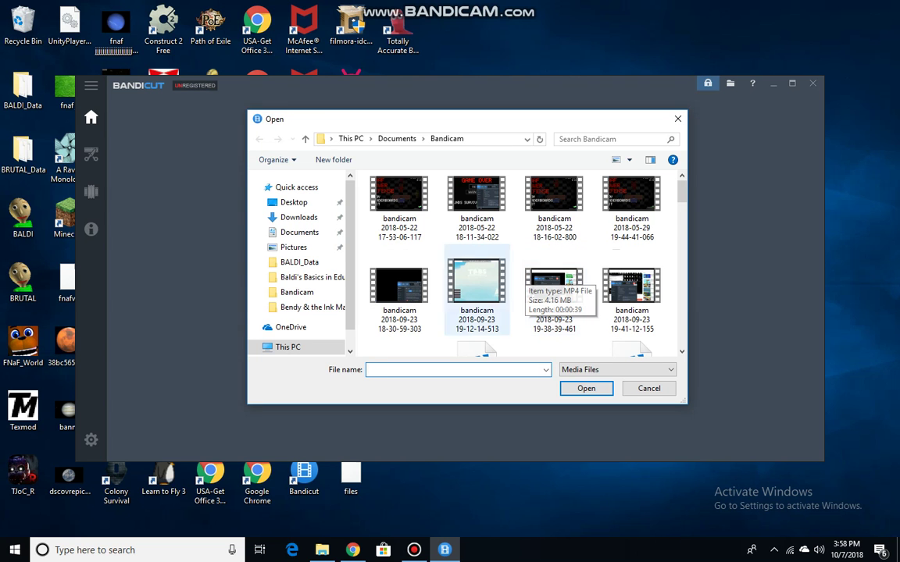
scroll(476, 211, "down", 5)
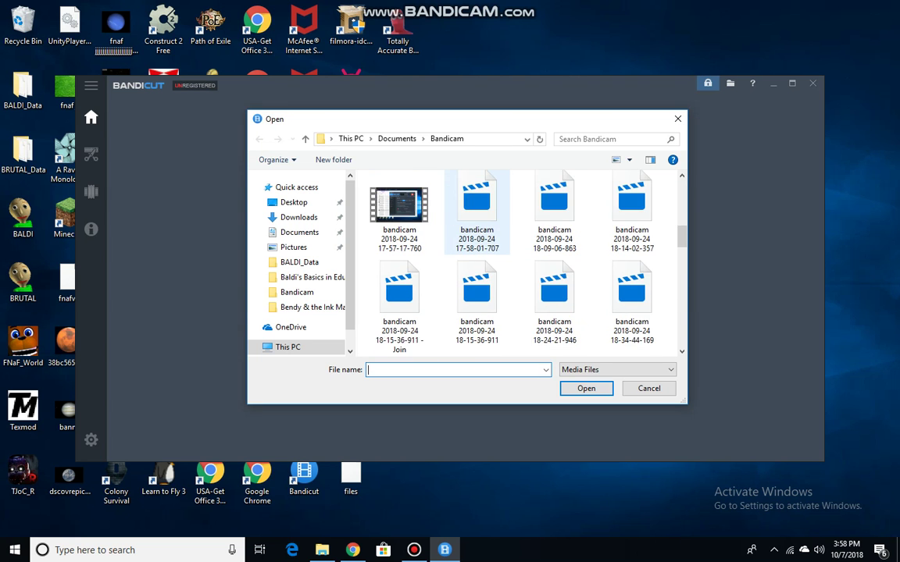
scroll(476, 235, "down", 8)
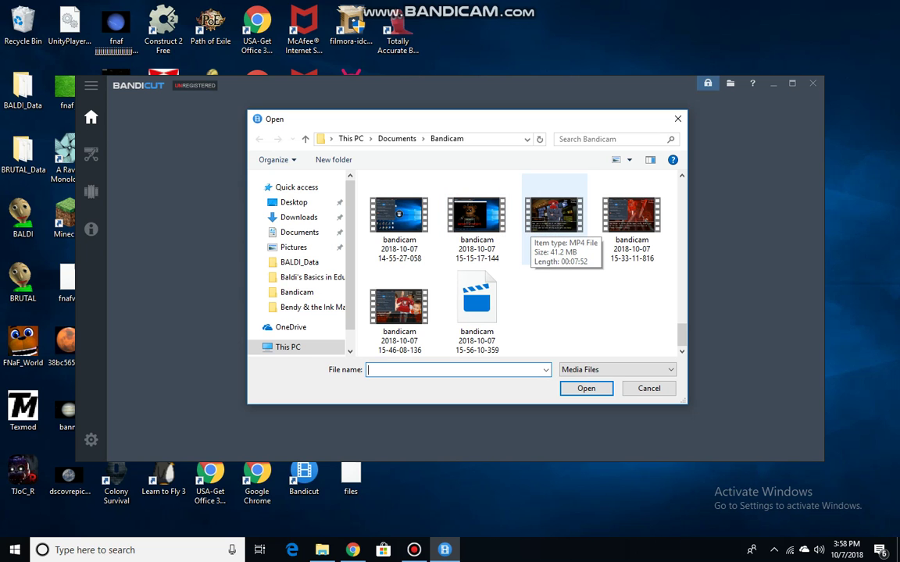
left_click(532, 222)
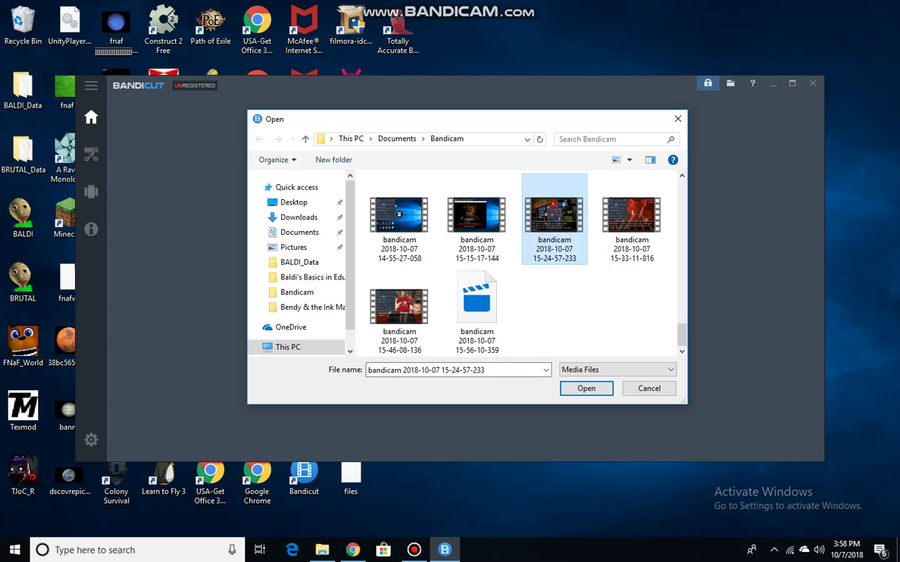
left_click(585, 388)
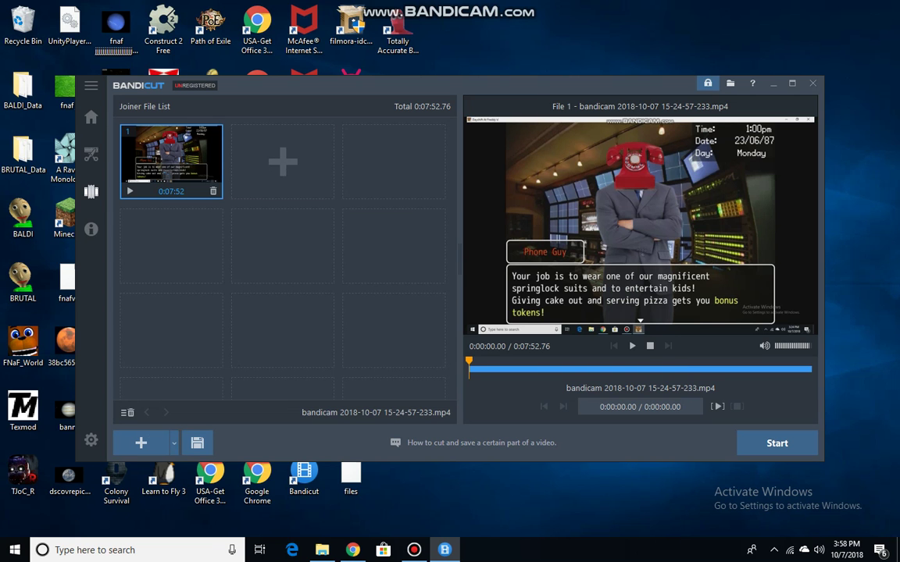
left_click(213, 190)
left_click(213, 192)
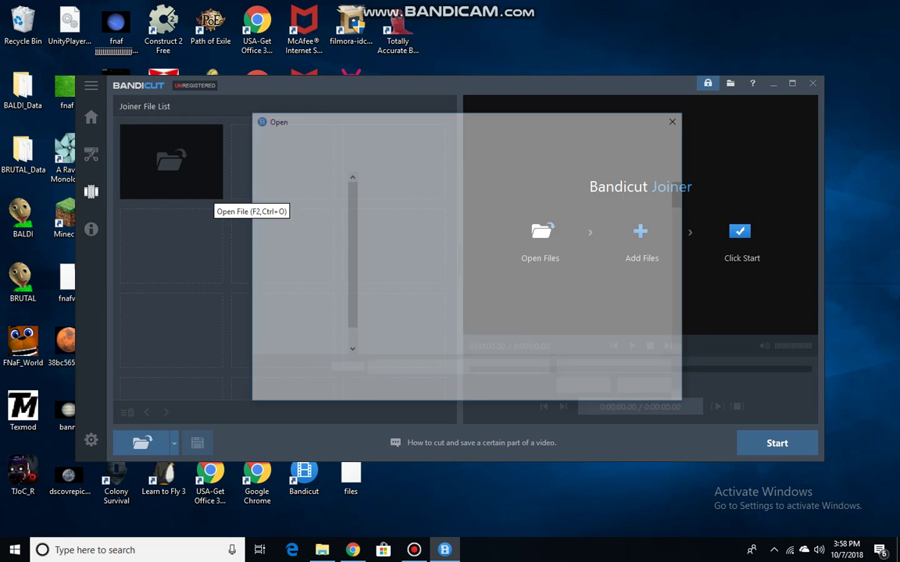
scroll(546, 297, "down", 10)
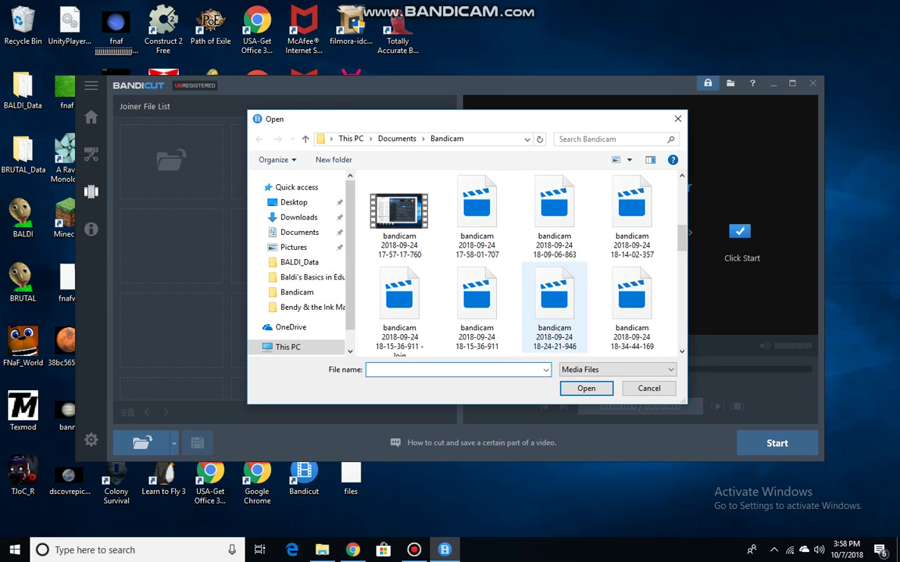
scroll(468, 257, "down", 15)
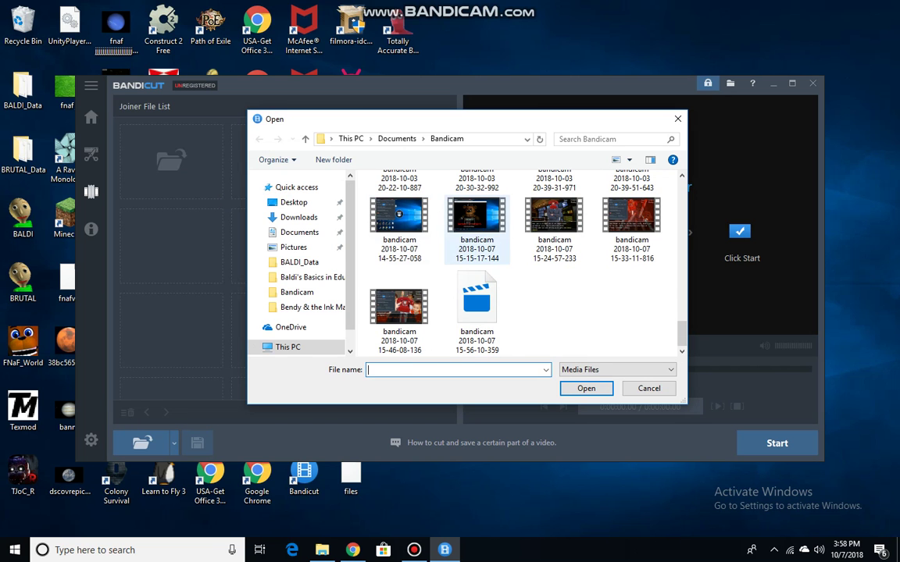
left_click(476, 230)
left_click(585, 388)
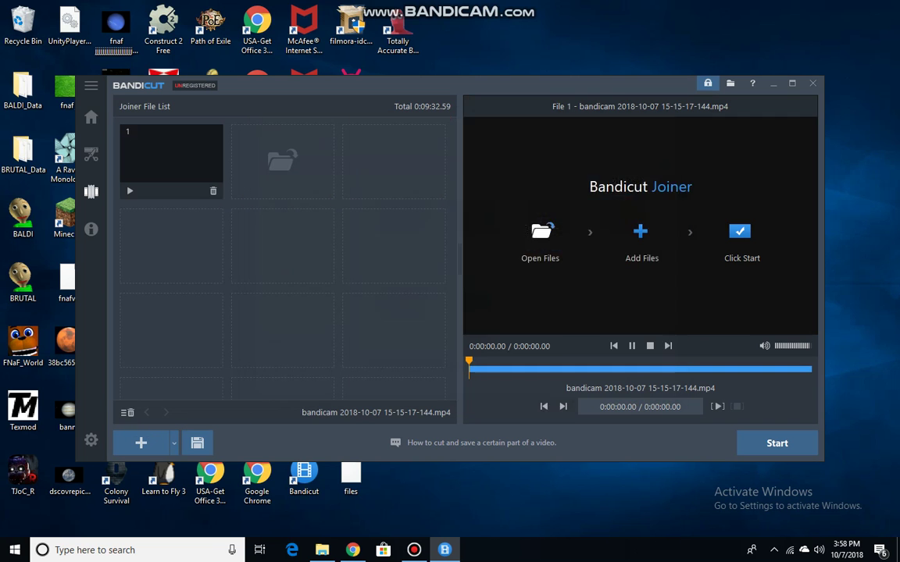
left_click(632, 346)
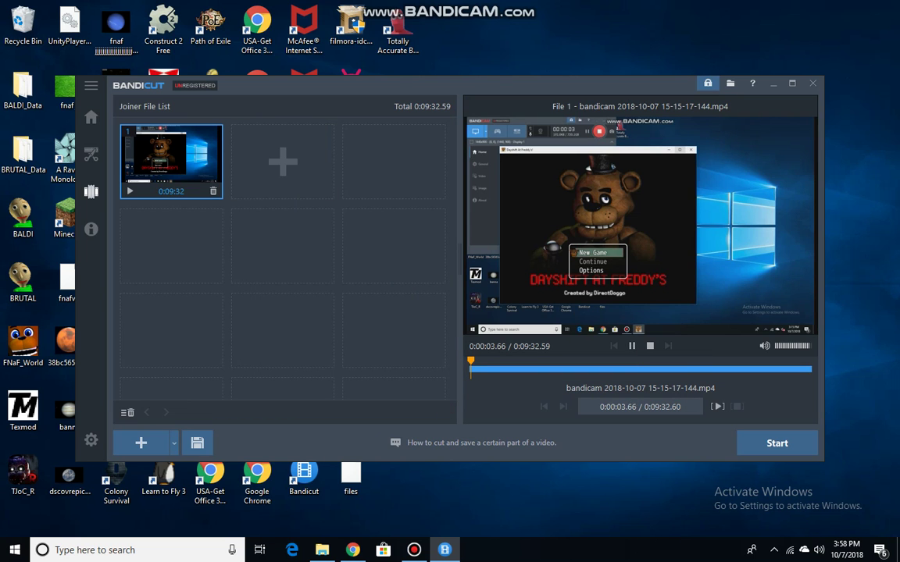
left_click(308, 181)
scroll(554, 234, "down", 5)
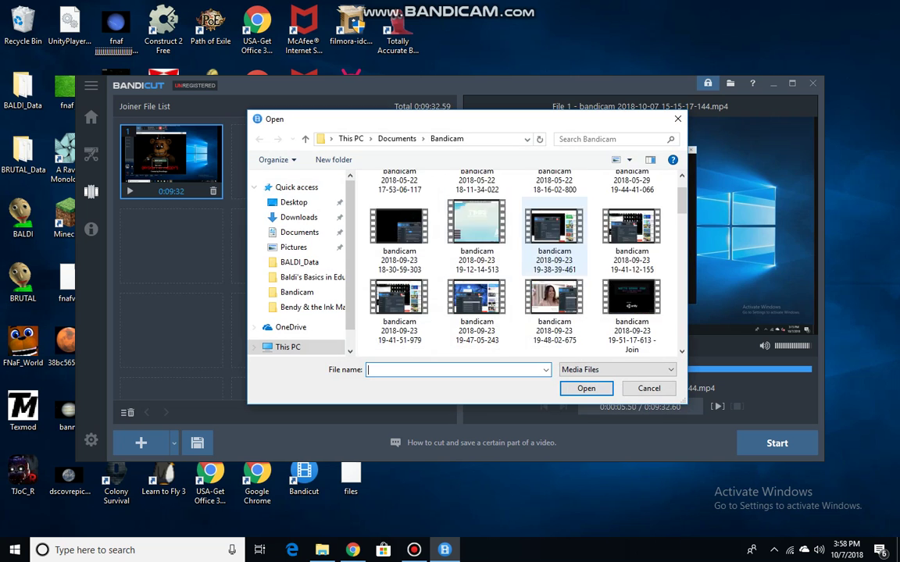
scroll(515, 258, "down", 6)
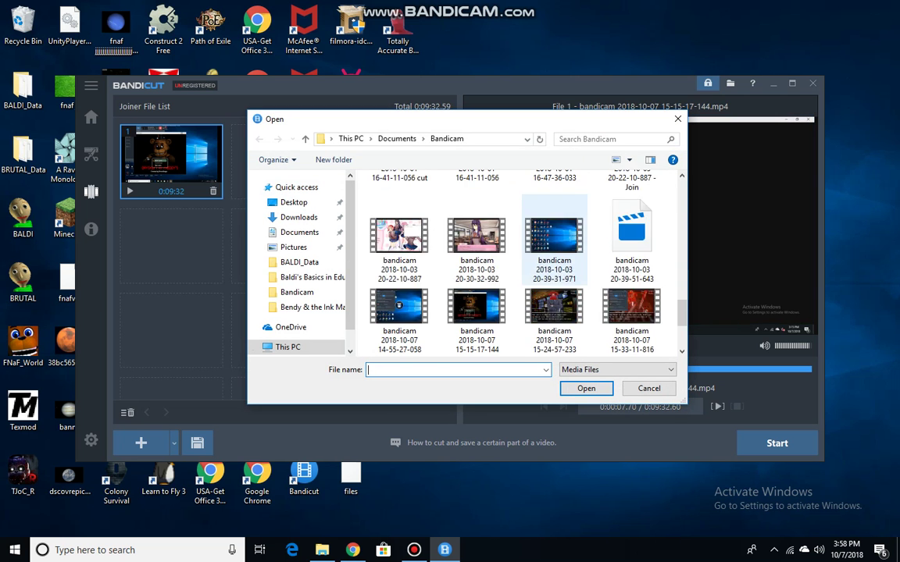
left_click(555, 226)
left_click(586, 388)
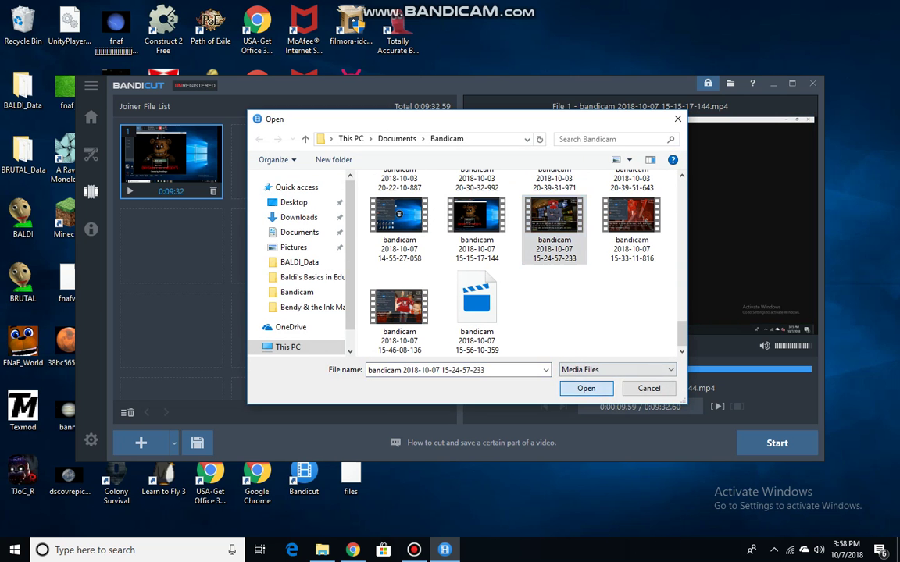
left_click(356, 162)
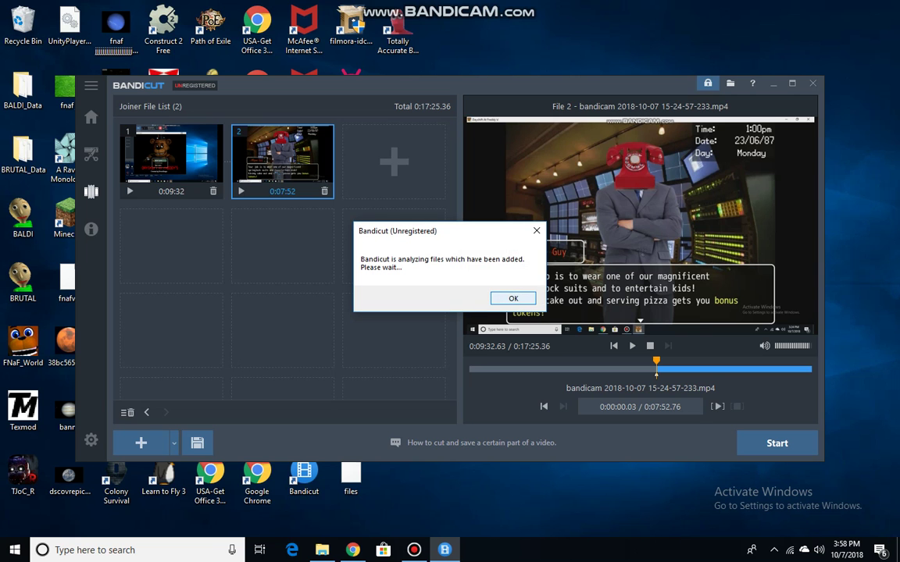
left_click(282, 156)
left_click(394, 166)
scroll(553, 311, "down", 8)
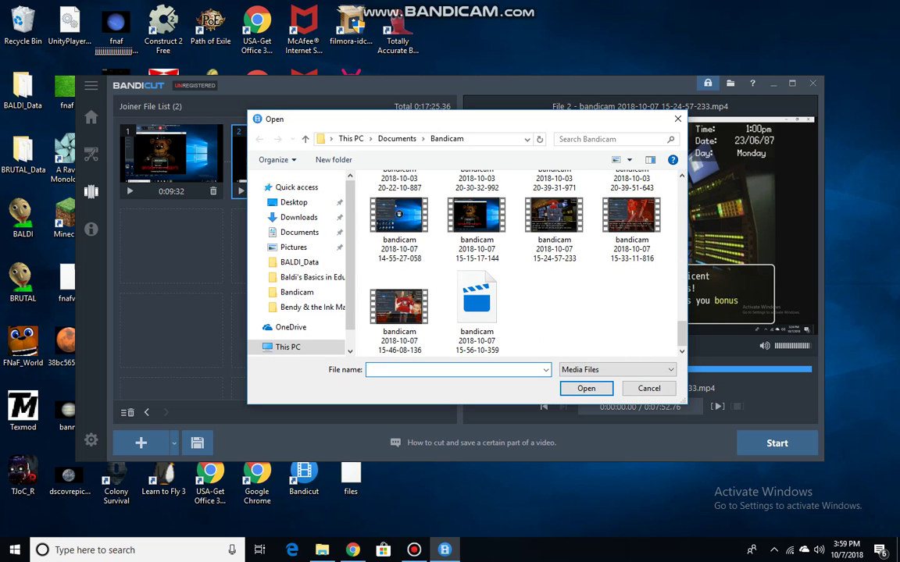
left_click(631, 229)
key("Return")
left_click(173, 248)
scroll(515, 262, "down", 3)
scroll(631, 304, "down", 6)
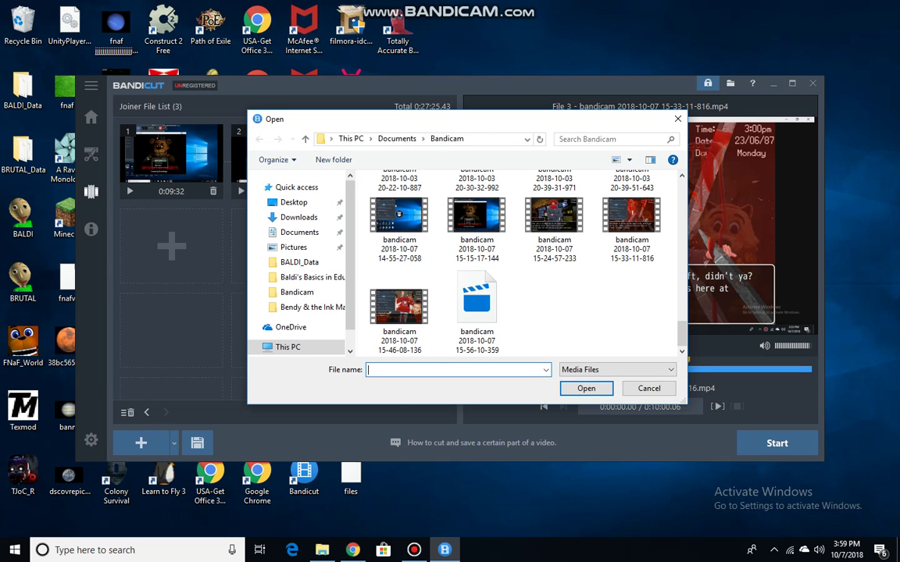
left_click(399, 311)
key("Return")
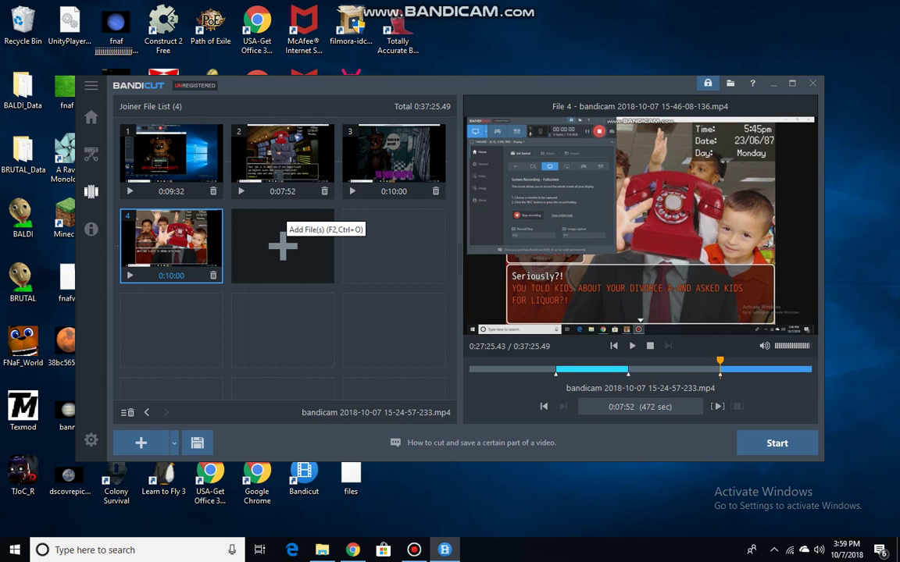
left_click(283, 235)
scroll(554, 318, "down", 5)
scroll(515, 261, "down", 6)
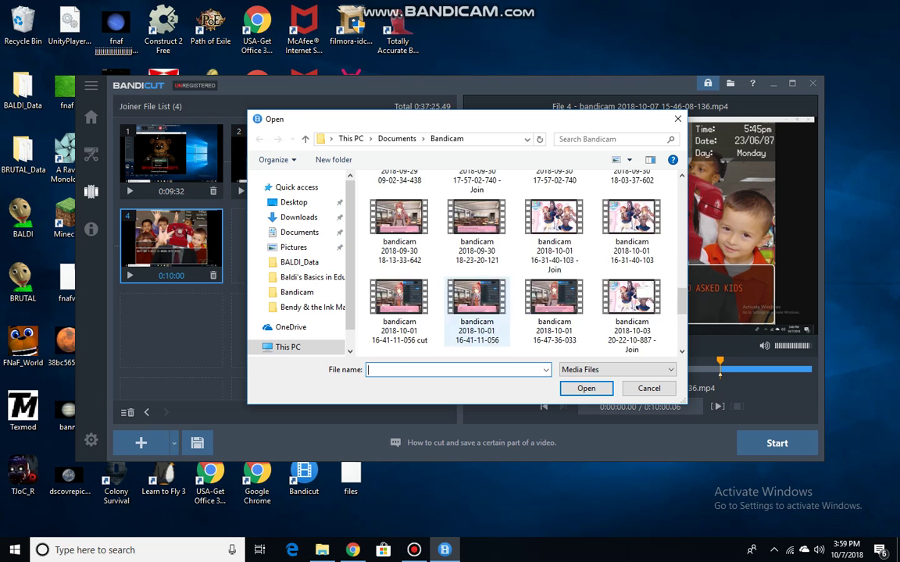
left_click(676, 119)
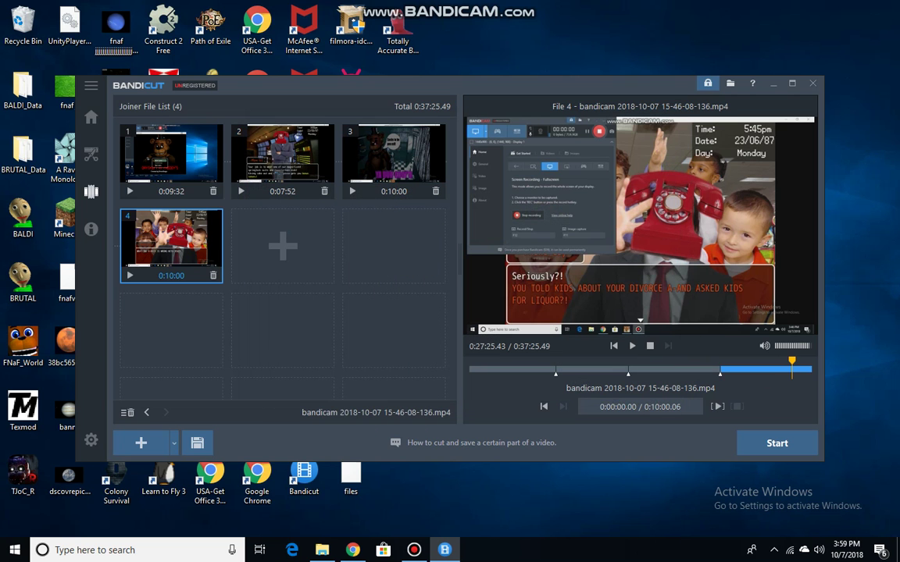
left_click(632, 346)
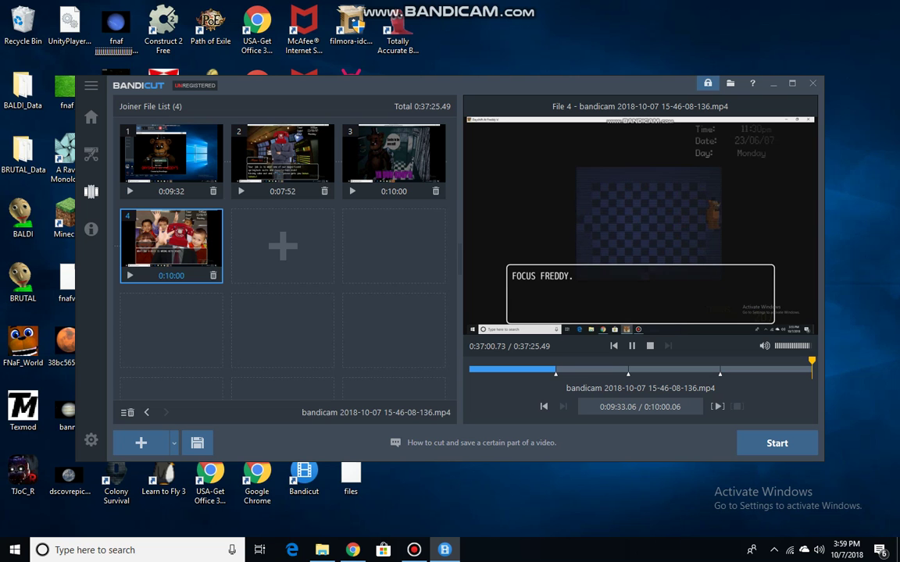
left_click(283, 248)
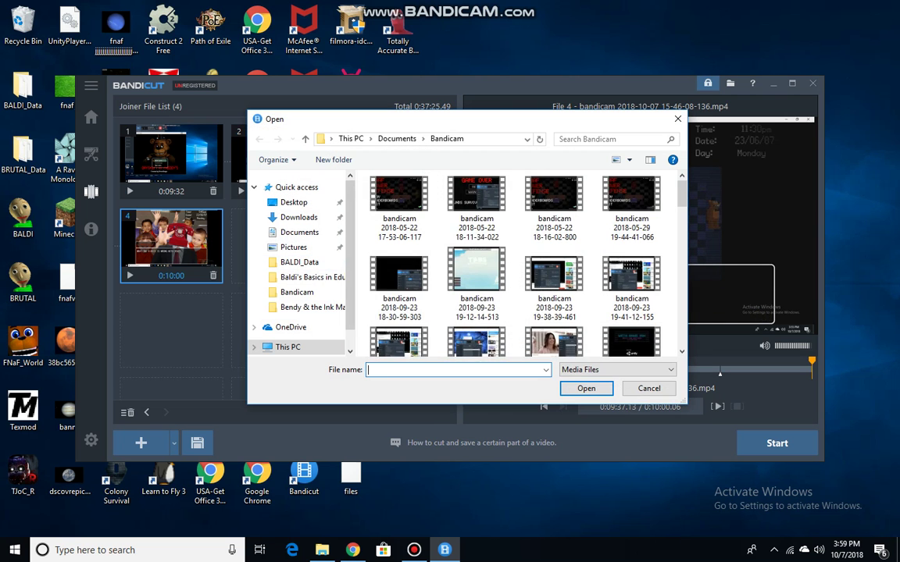
scroll(554, 273, "down", 10)
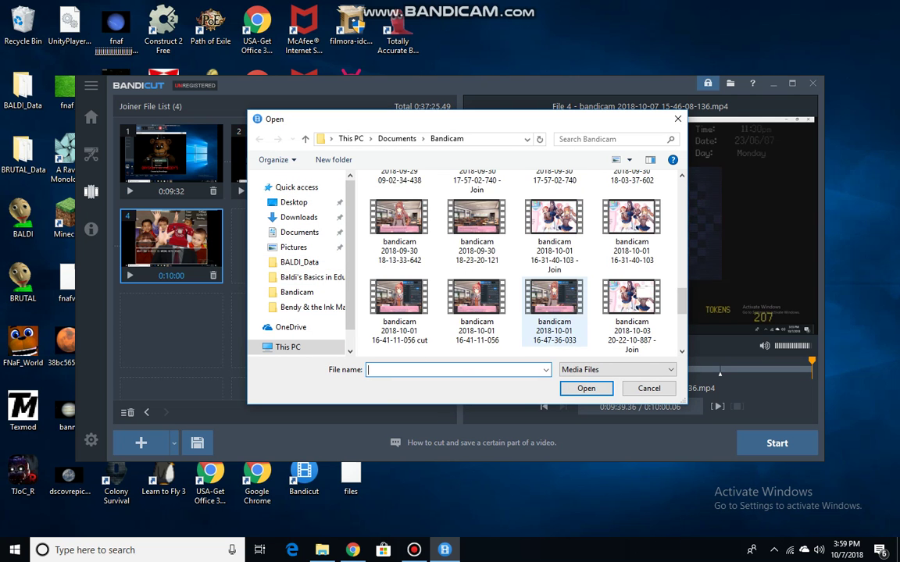
scroll(555, 258, "down", 2)
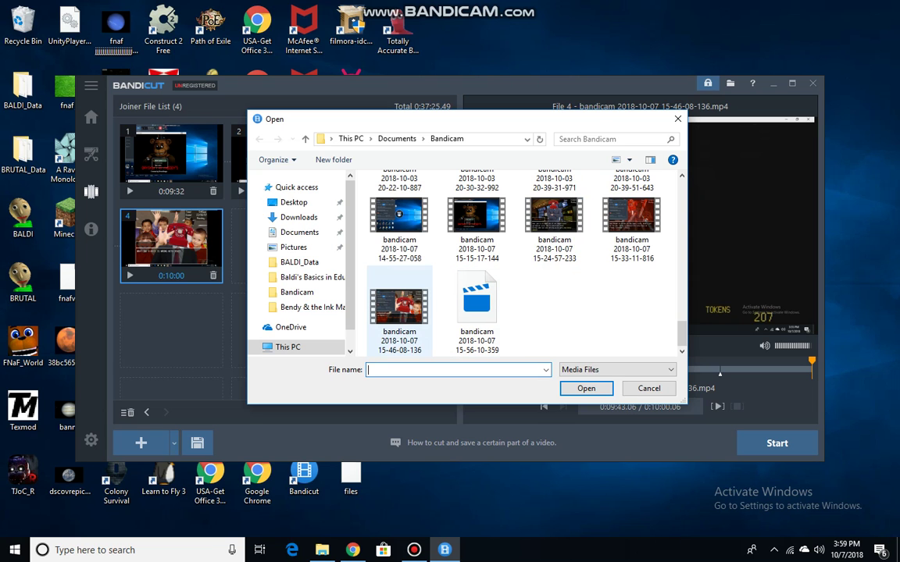
left_click(476, 300)
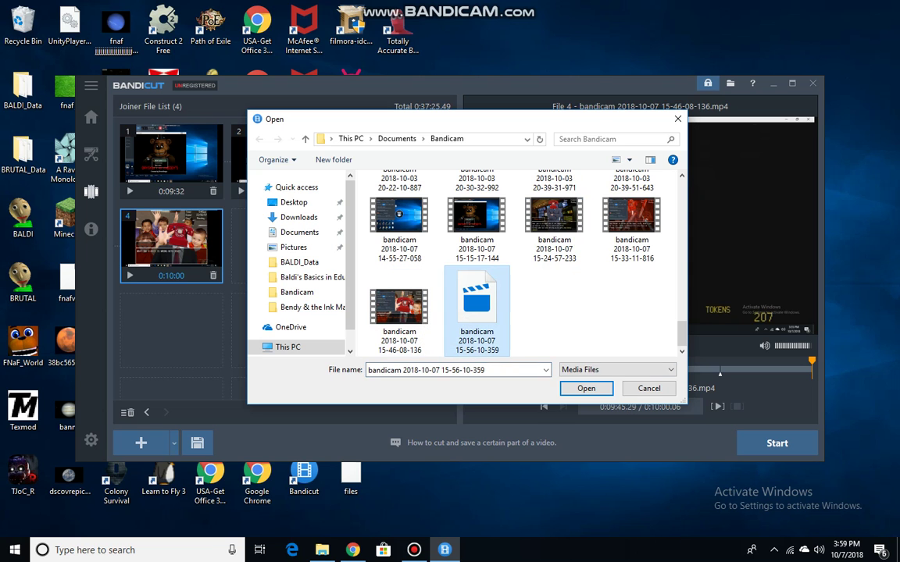
key("Return")
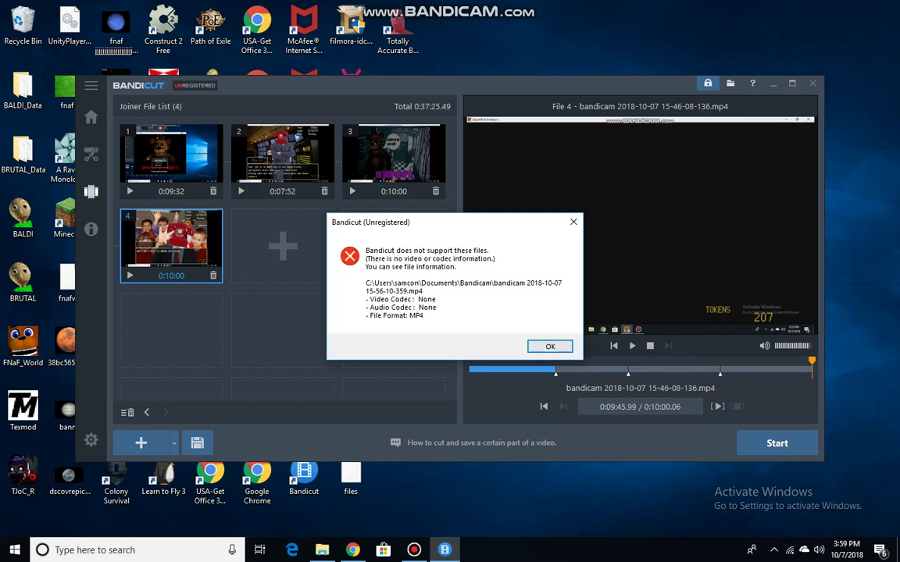
key("Return")
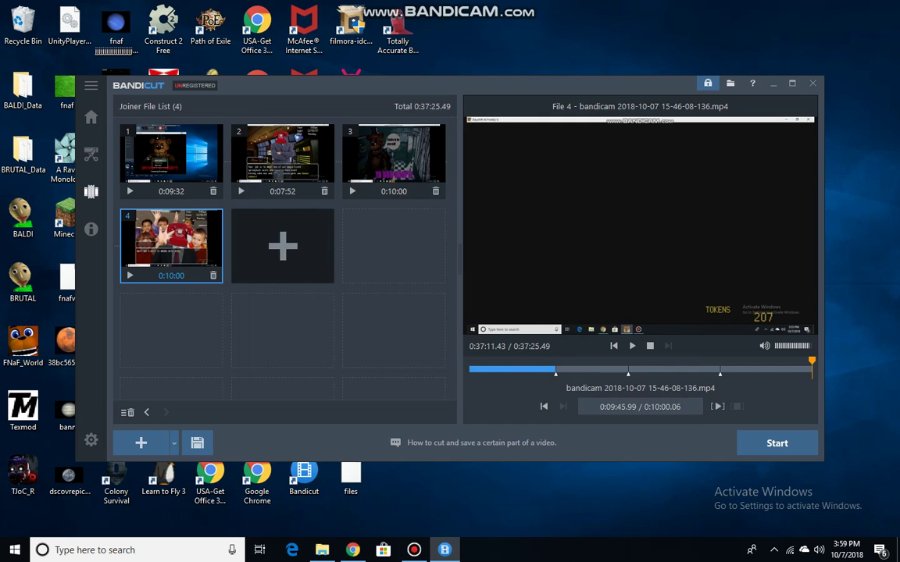
Step: Minimise the Bandicut window and bring up the Bandicam recorder window
left_click(772, 83)
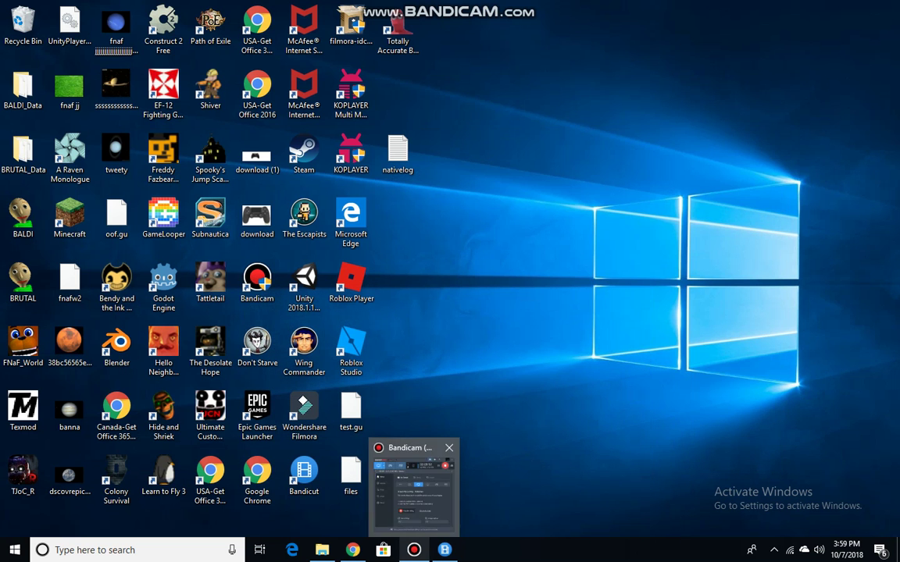
left_click(414, 550)
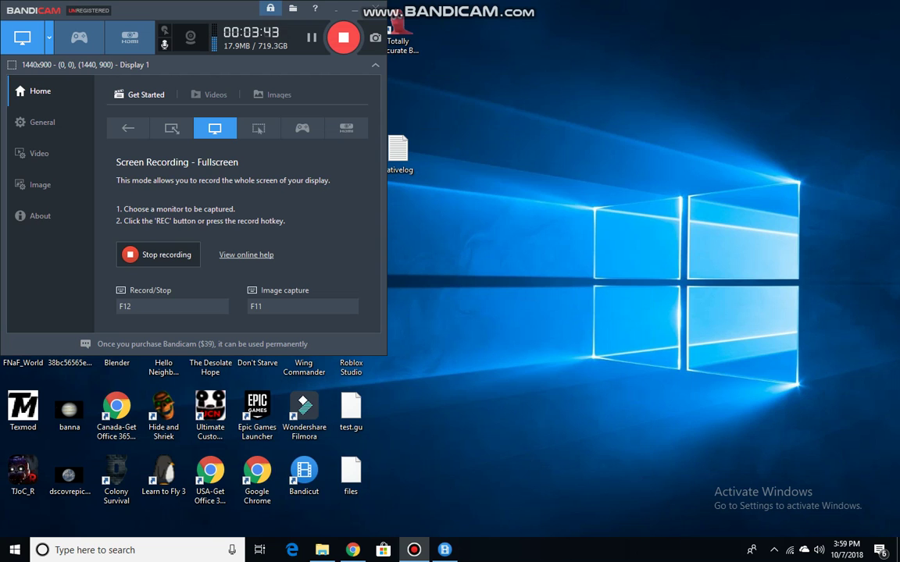